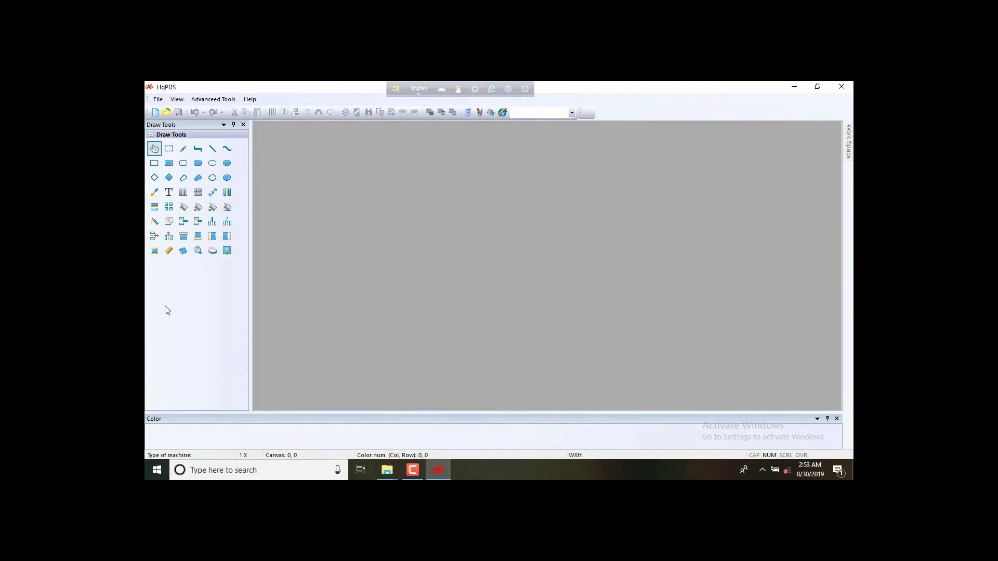
Step: Create a new flat knitting pattern and start a new craft bill for it
left_click(155, 112)
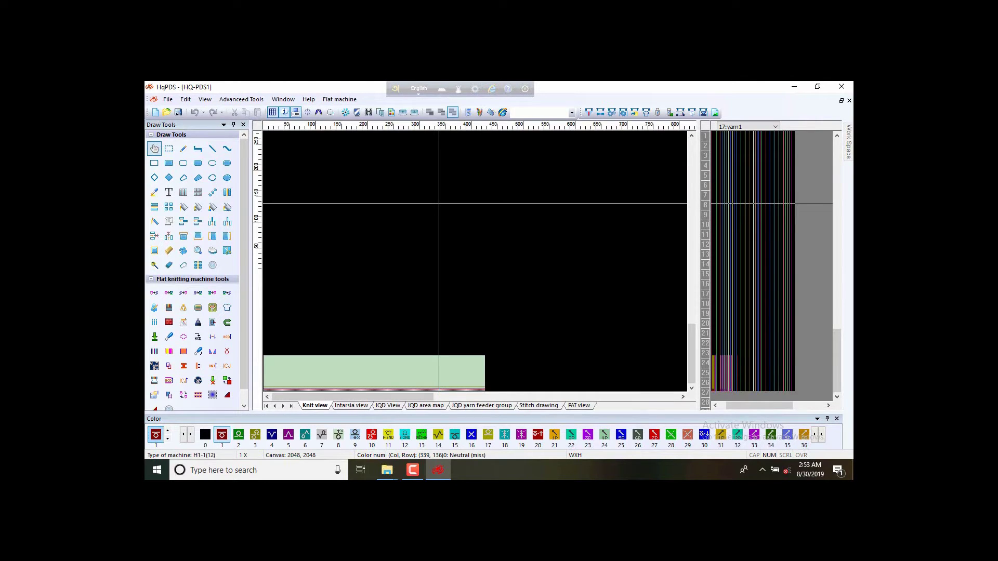
left_click(646, 112)
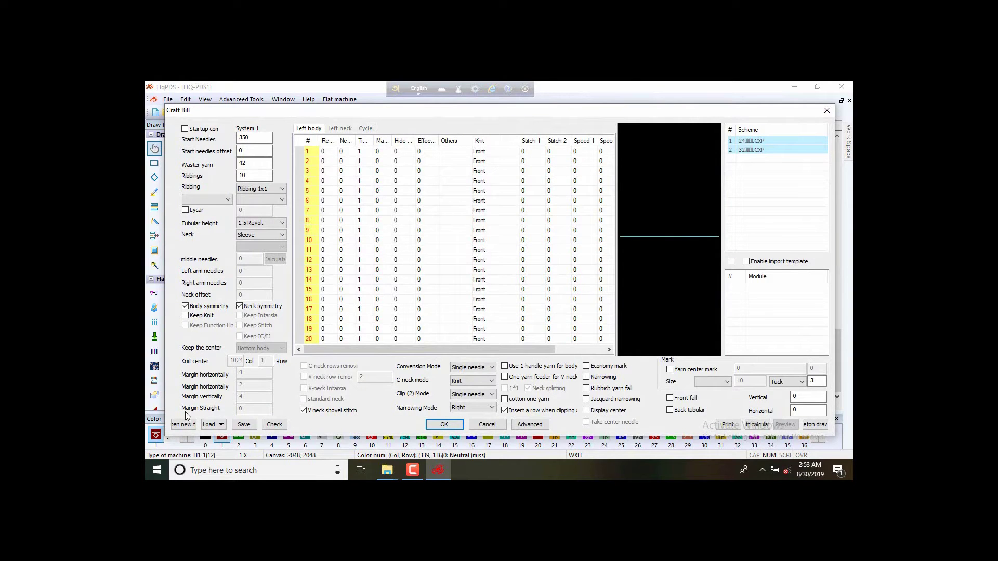
left_click(190, 425)
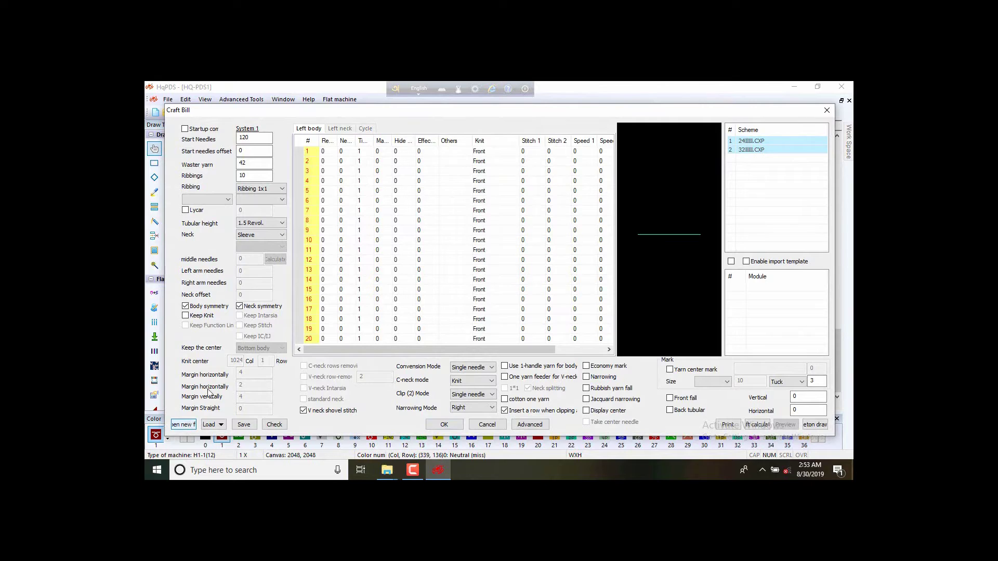
Step: Set the craft bill's start needles to 312 and the waste yarn to 40
left_click(257, 138)
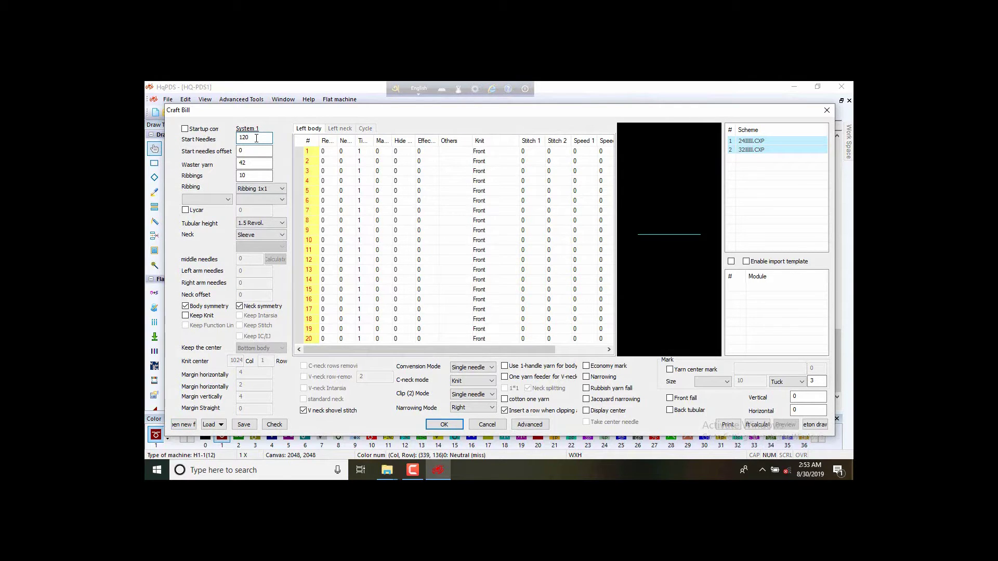
left_click_drag(256, 139, 239, 136)
type("312")
left_click(253, 162)
left_click_drag(254, 162, 235, 163)
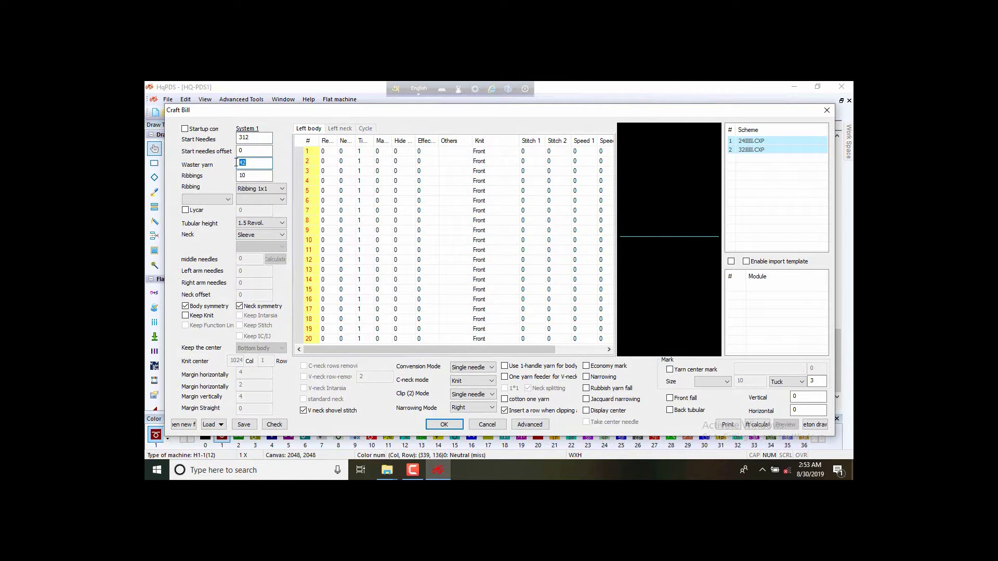
type("40")
Step: Set the ribbings to 20 and keep Ribbing 1x1 as the ribbing type
left_click(245, 176)
left_click_drag(245, 175, 239, 175)
type("2")
left_click(282, 189)
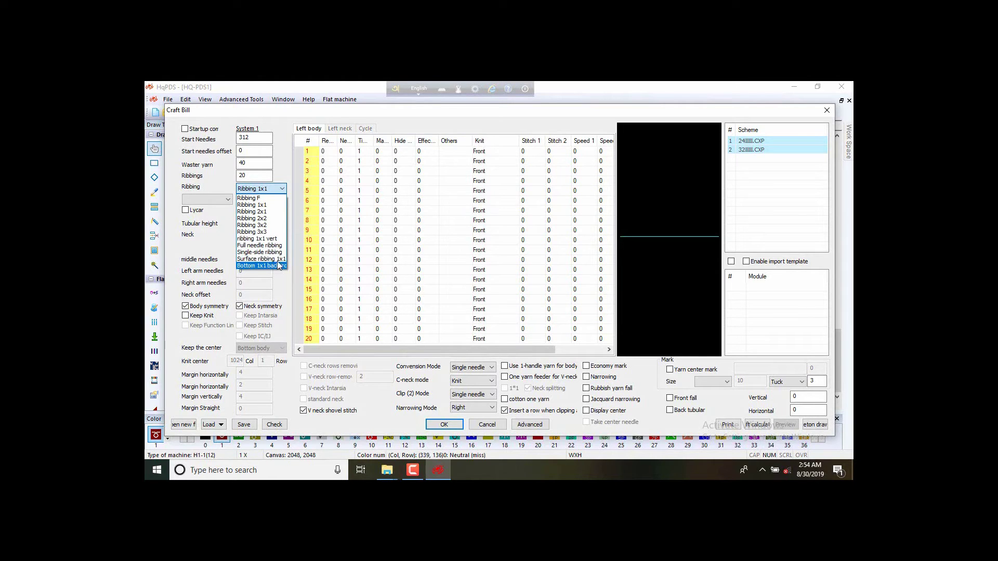
left_click(270, 209)
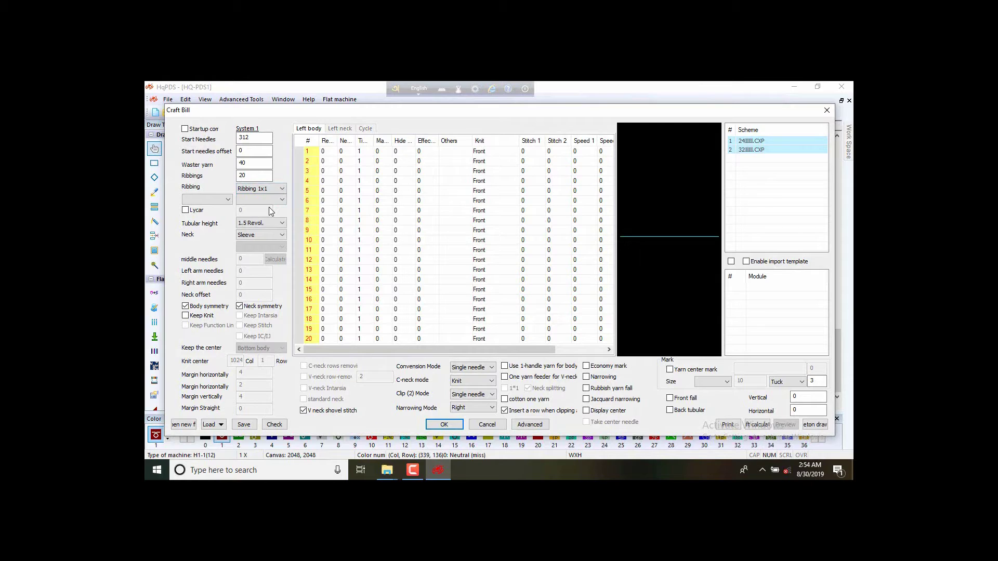
Step: Fill in left body row 1 with 120, -3, 1, 4 and 2 in the first five value columns
left_click(328, 150)
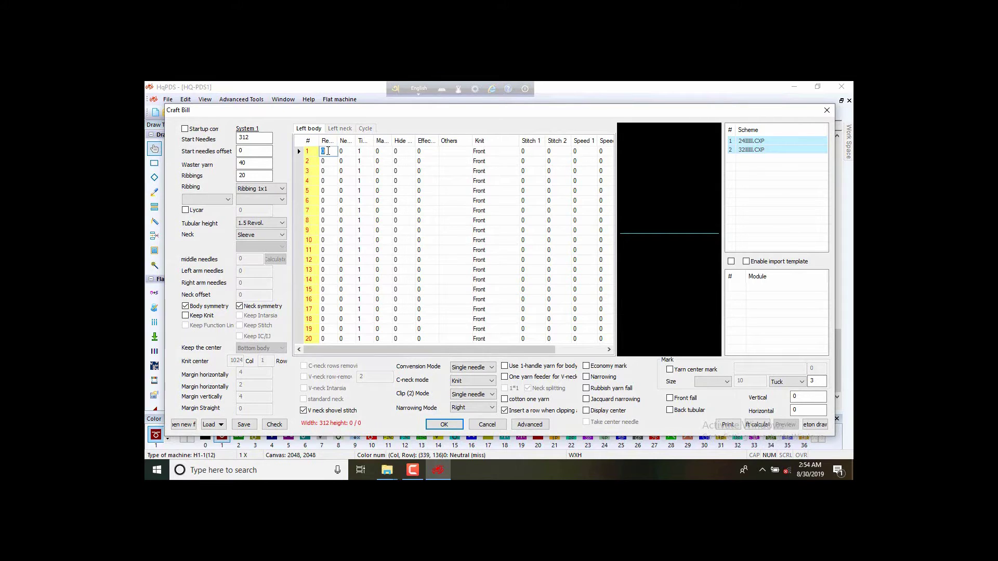
type("120")
left_click(348, 149)
type("-32")
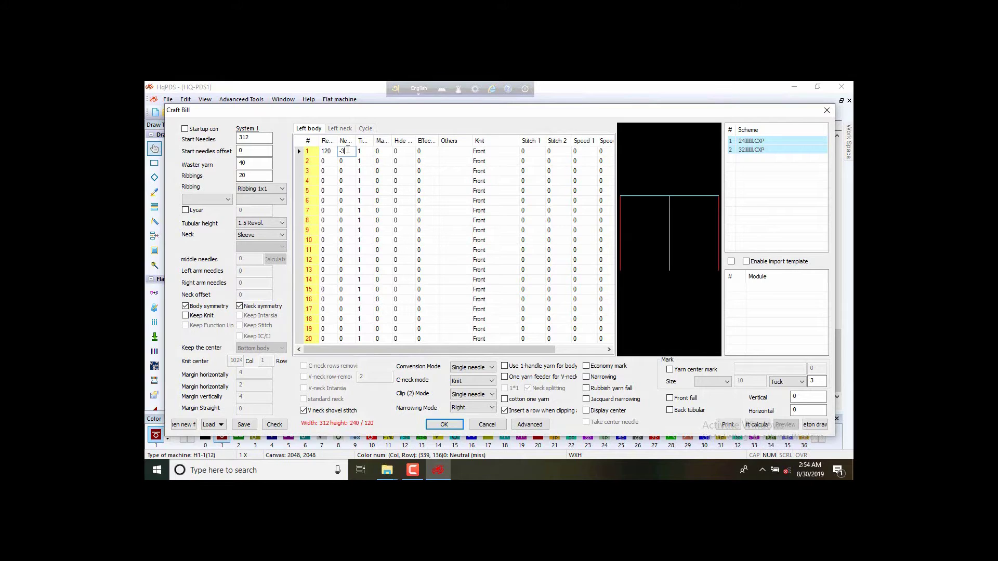
key("Tab")
key("Tab")
type("4")
key("Tab")
key("Tab")
key("Return")
Step: Fill in left body row 2 with 3, -3, 8, 4 and 2 in the first five value columns
key("Tab")
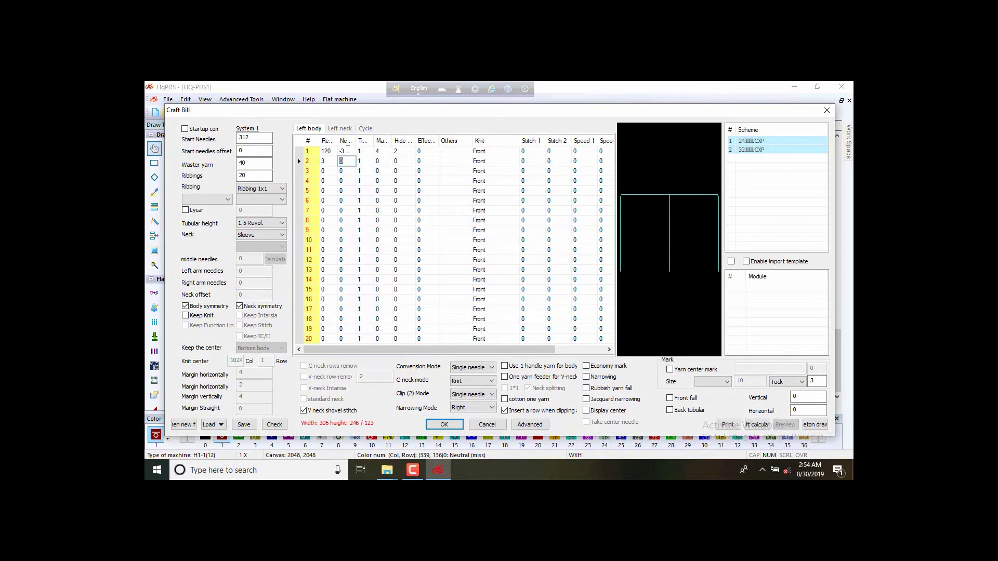
type("-3")
key("Tab")
type("8")
key("Tab")
type("4")
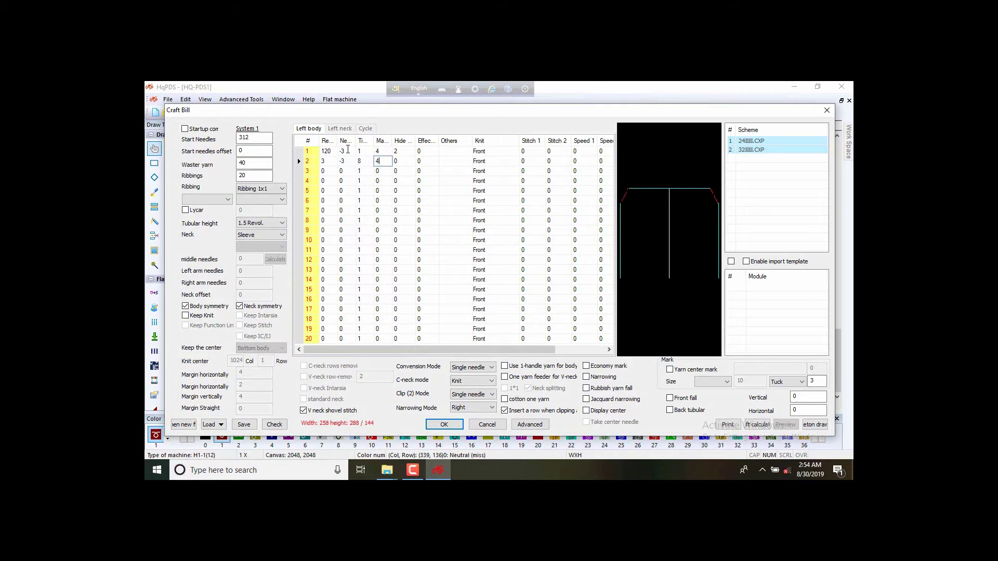
key("Tab")
type("2")
key("Tab")
key("Return")
Step: Fill in left body row 3 with 3, -2, 3, 4 and 2 in the first five value columns
key("Tab")
type("-2")
key("Tab")
type("3")
key("Tab")
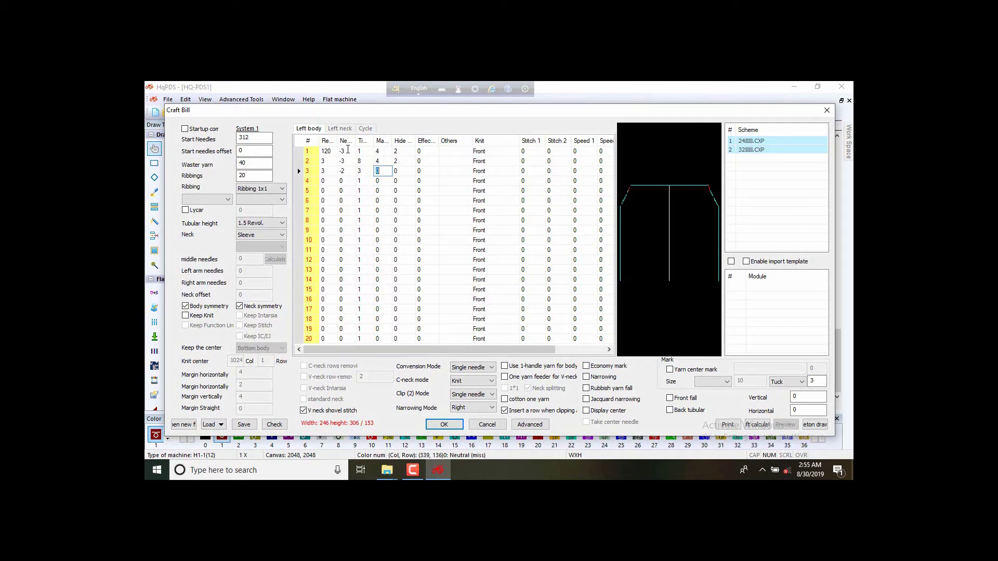
type("4")
key("Tab")
type("2")
key("Tab")
key("Return")
Step: Fill in left body row 4 with 15, 2 and 1 in the first three columns and Pointelle under Others
key("Tab")
type("2")
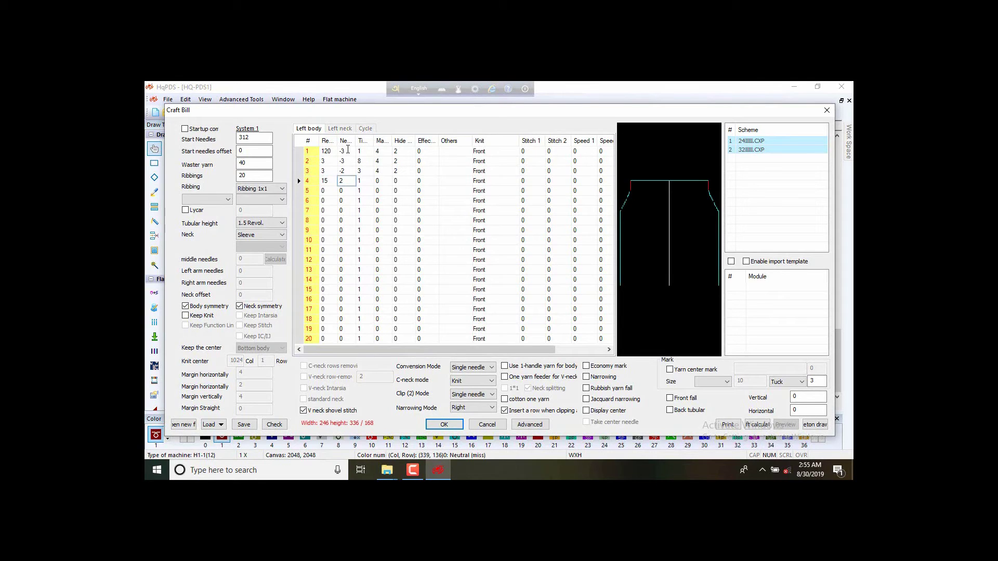
key("Tab")
left_click(460, 181)
left_click(468, 181)
left_click(464, 206)
Step: Fill in left body row 5 with 12, 50 and Pointelle, and generate the pattern from the craft bill
left_click(329, 190)
left_click(349, 190)
type("5")
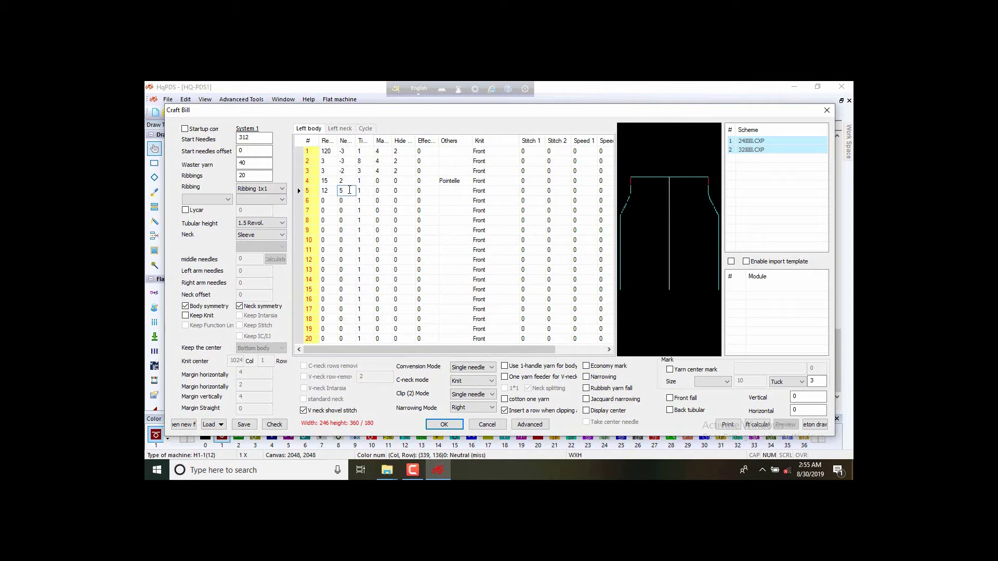
type("0")
left_click(457, 191)
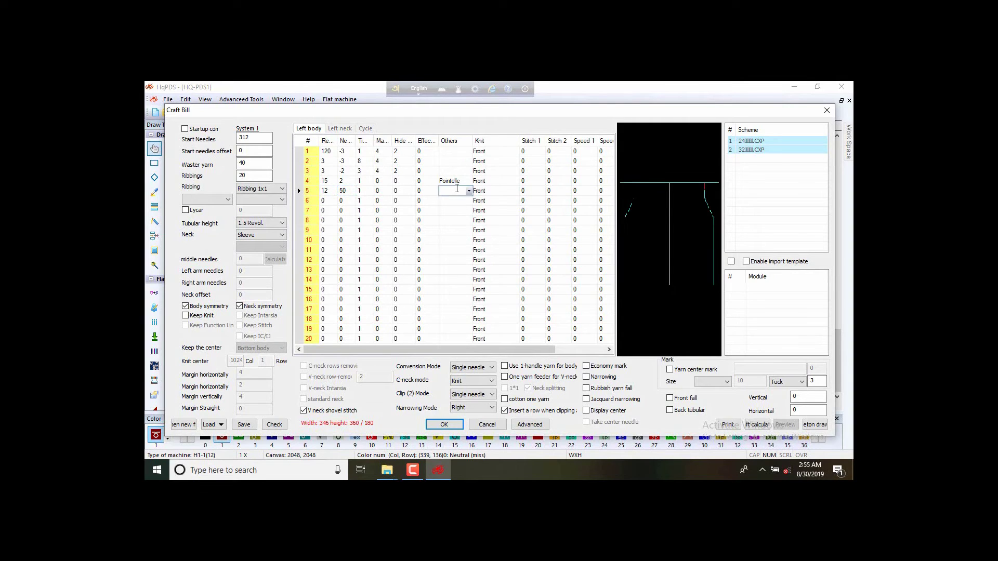
left_click(469, 190)
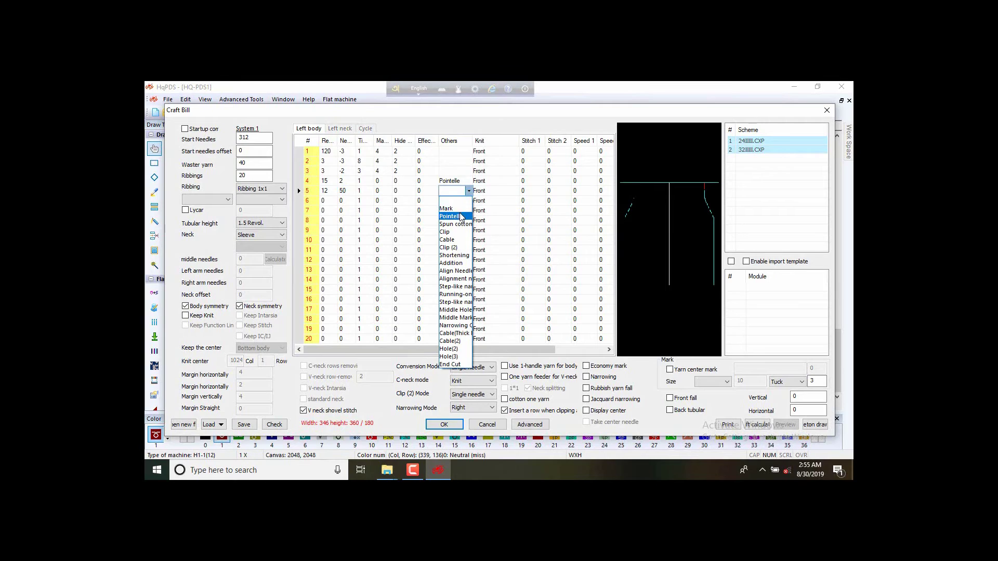
left_click(450, 216)
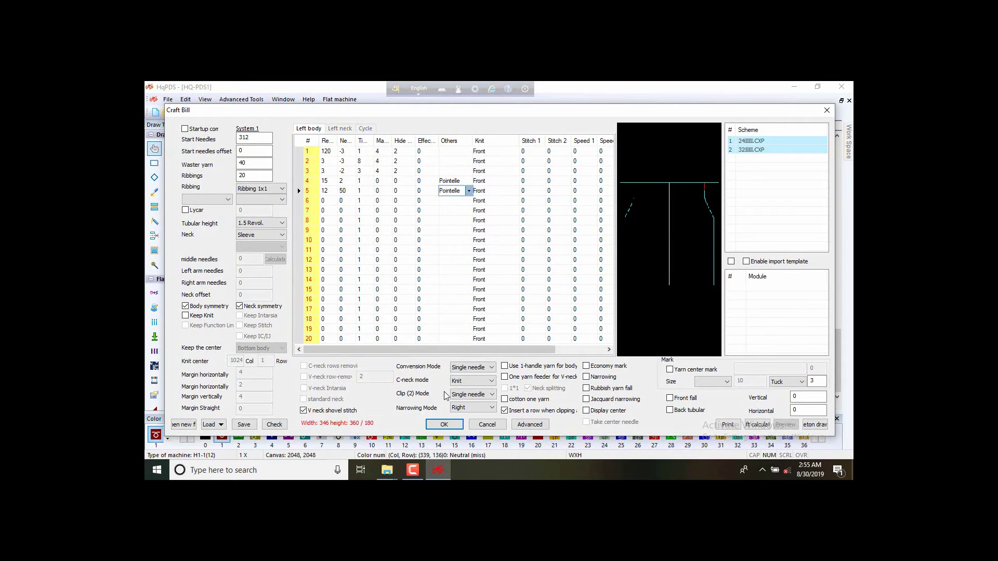
left_click(444, 421)
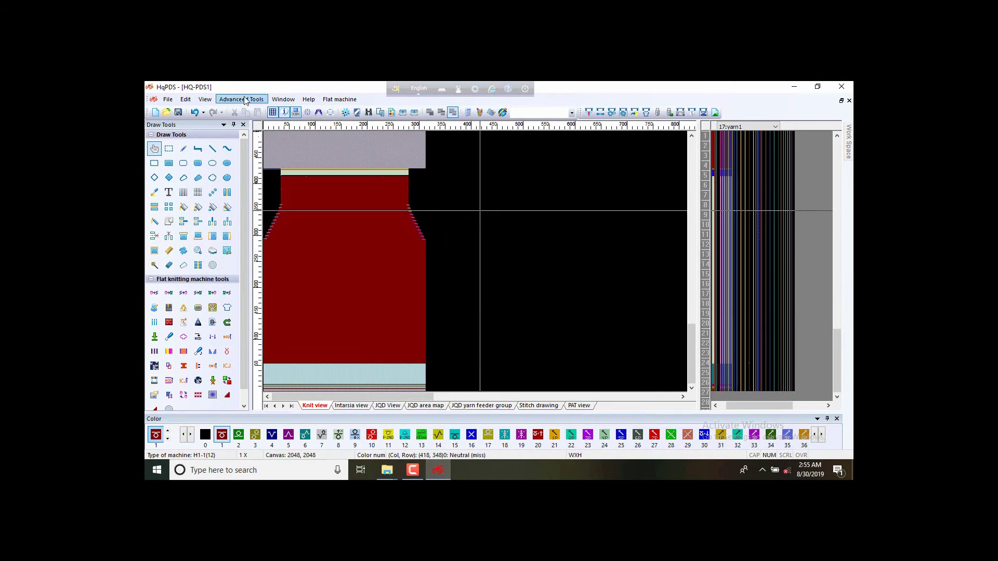
Step: Start saving the pattern as a new file and create and open a new folder on the Desktop for it
left_click(168, 100)
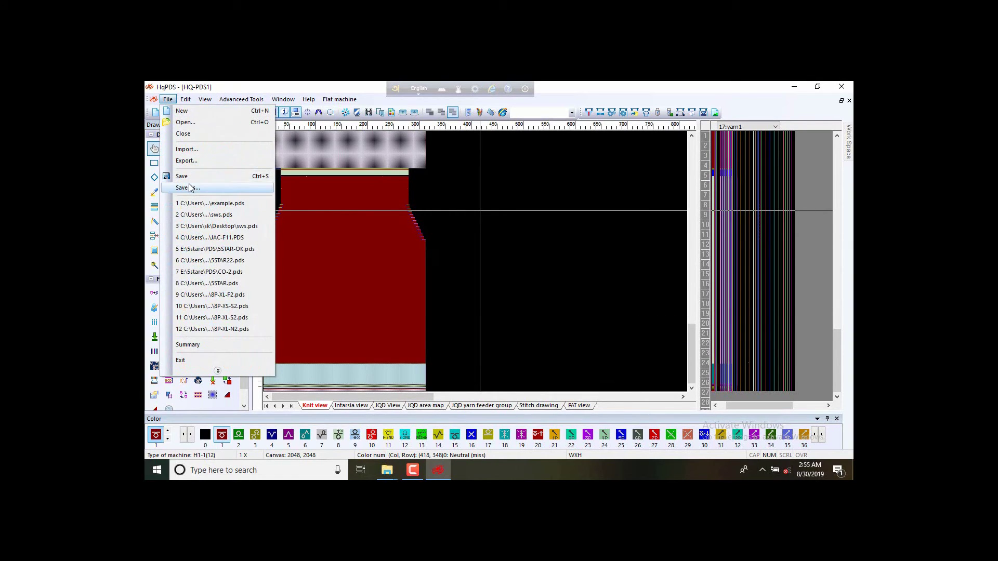
left_click(188, 183)
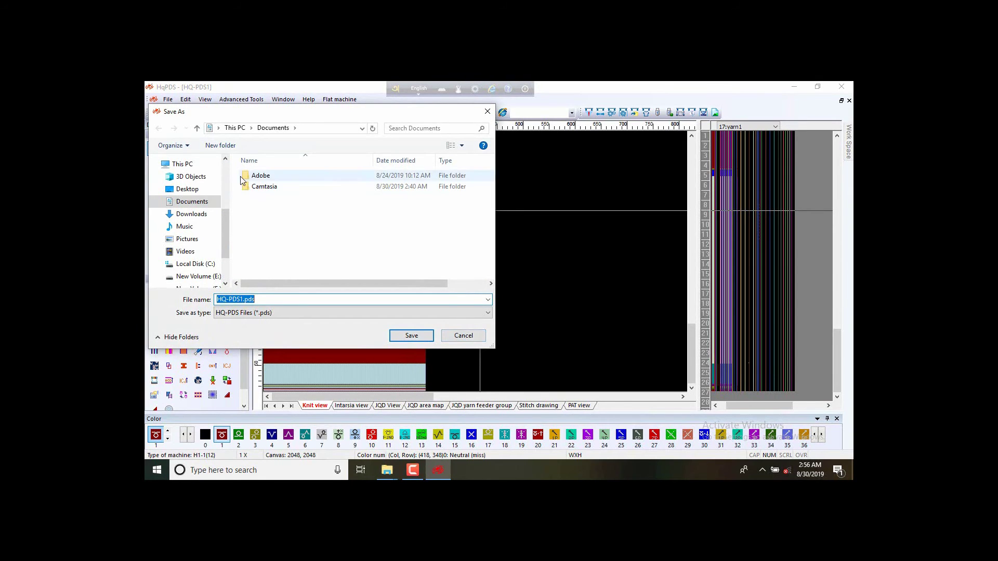
left_click(198, 190)
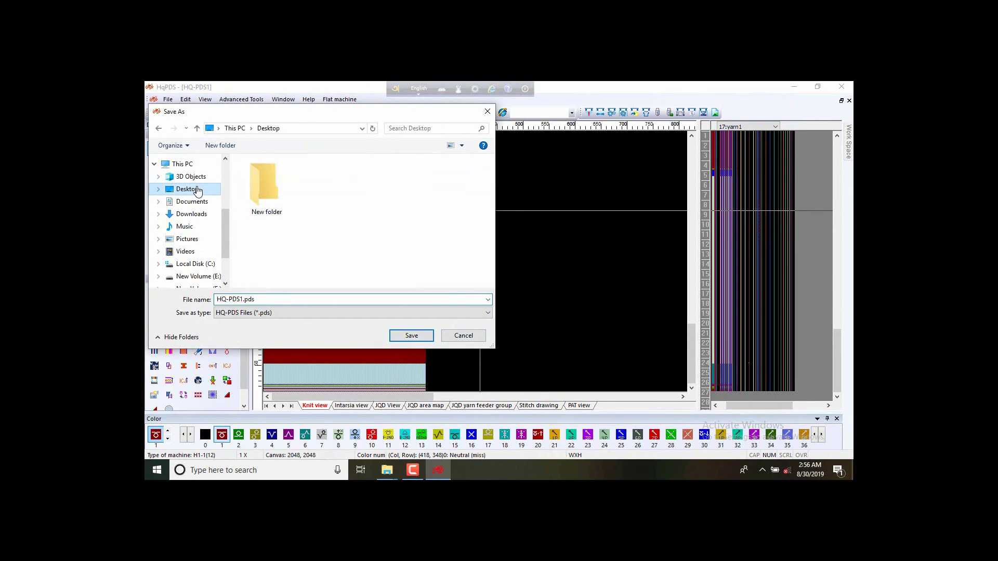
right_click(357, 210)
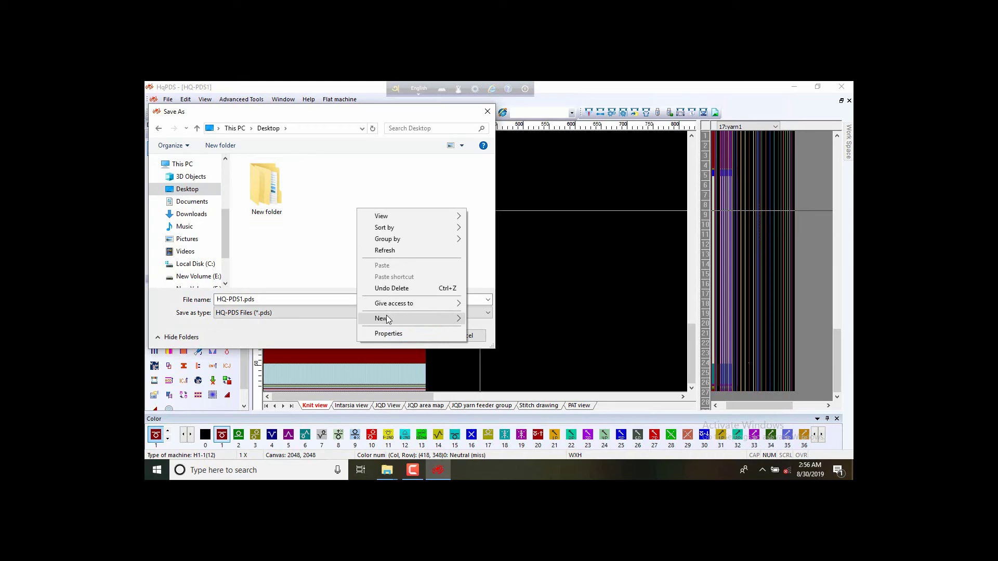
mouse_move(387, 319)
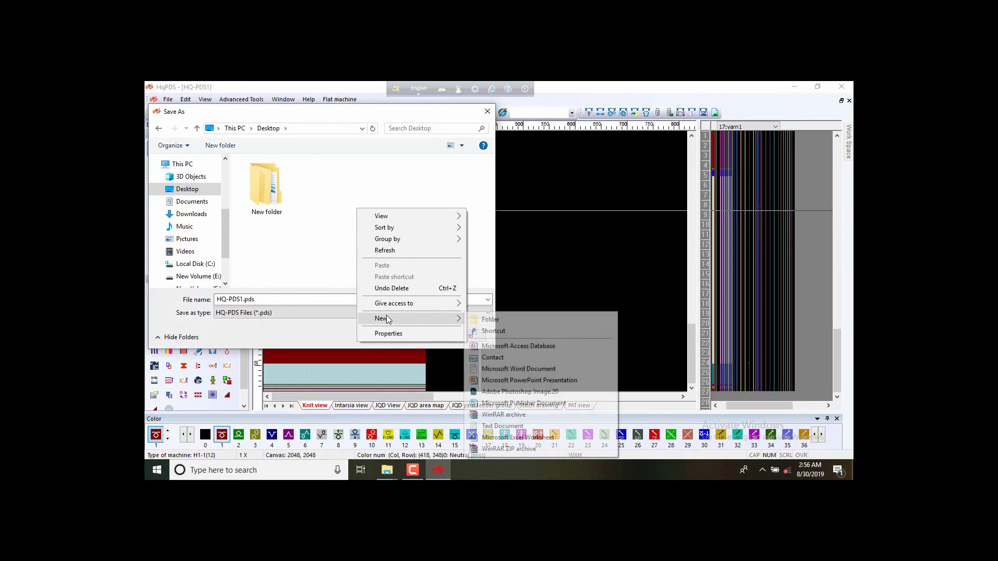
left_click(488, 320)
left_click(438, 237)
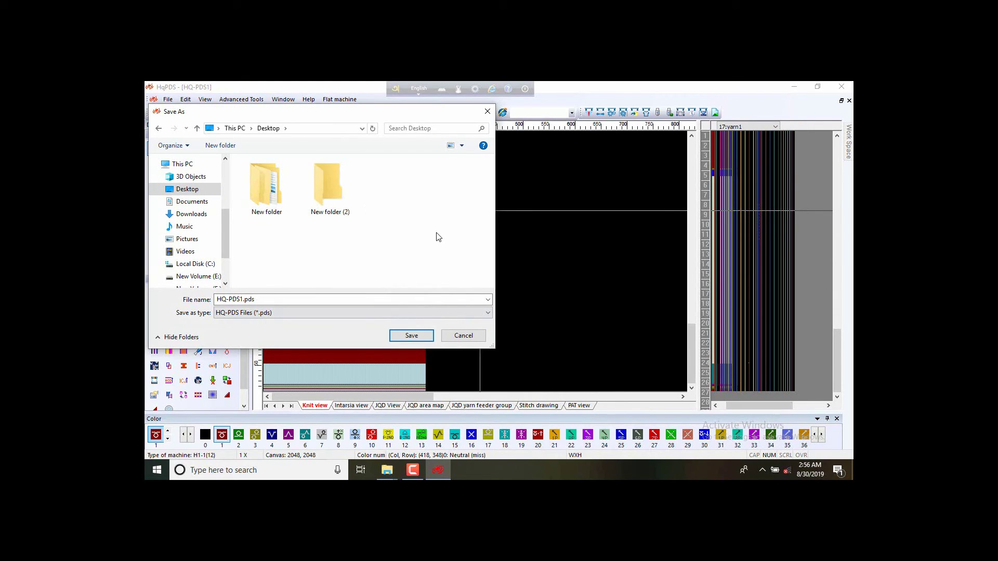
double_click(352, 189)
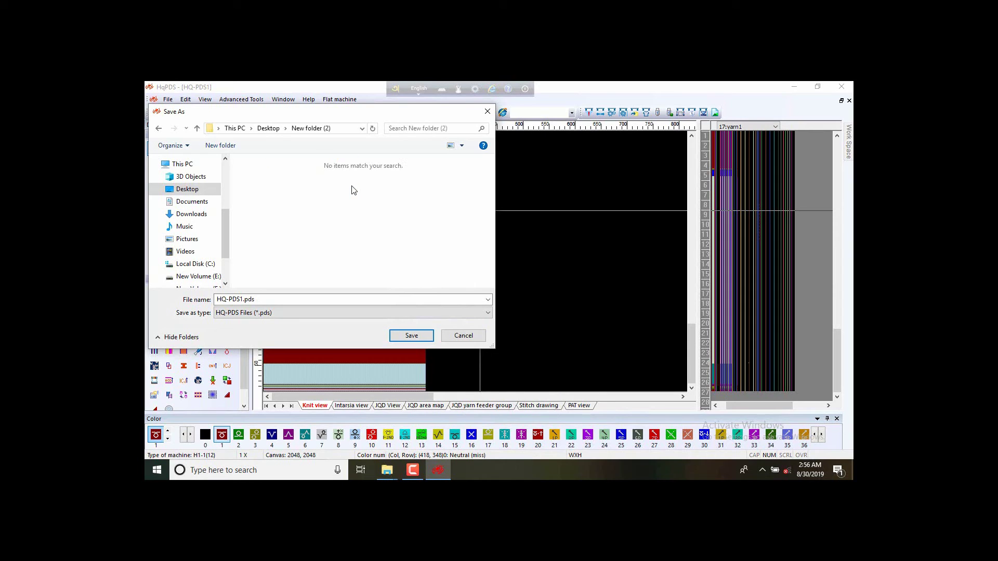
Step: Name the file SWS-1 and save it as an HQ-PDS file in the new folder
left_click(279, 298)
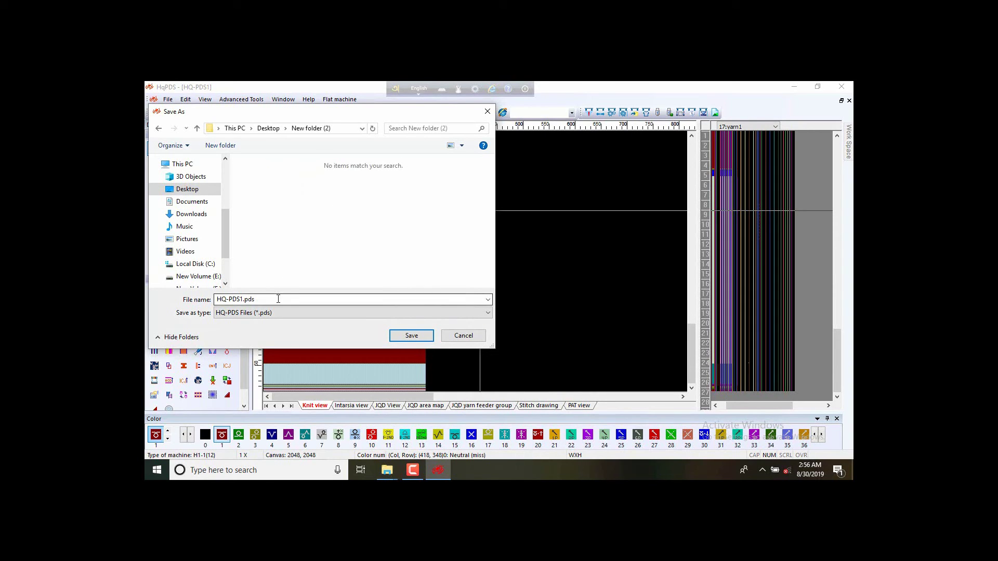
key("ctrl+a")
key("BackSpace")
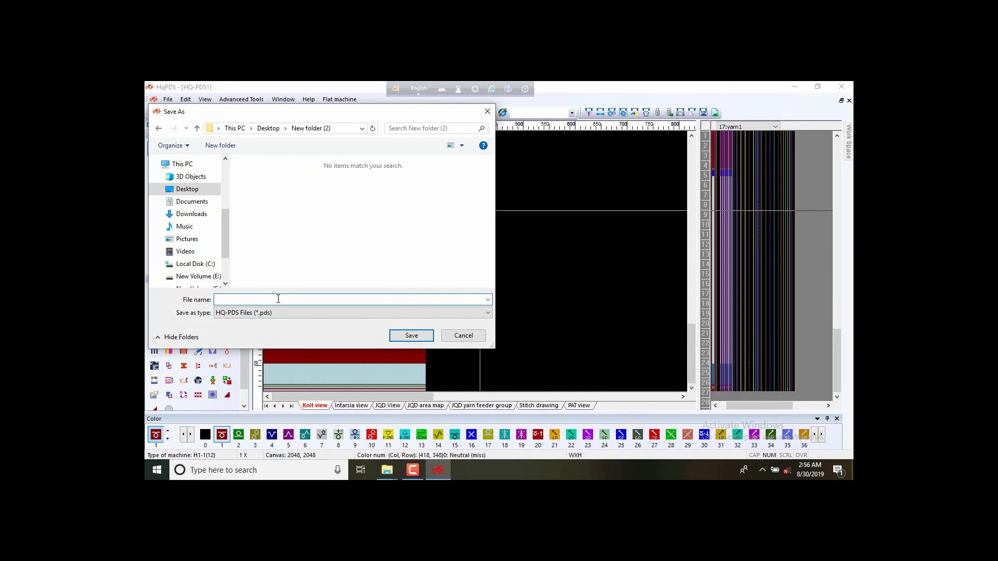
type("sws")
key("BackSpace")
key("BackSpace")
key("BackSpace")
type("SWS")
left_click(408, 337)
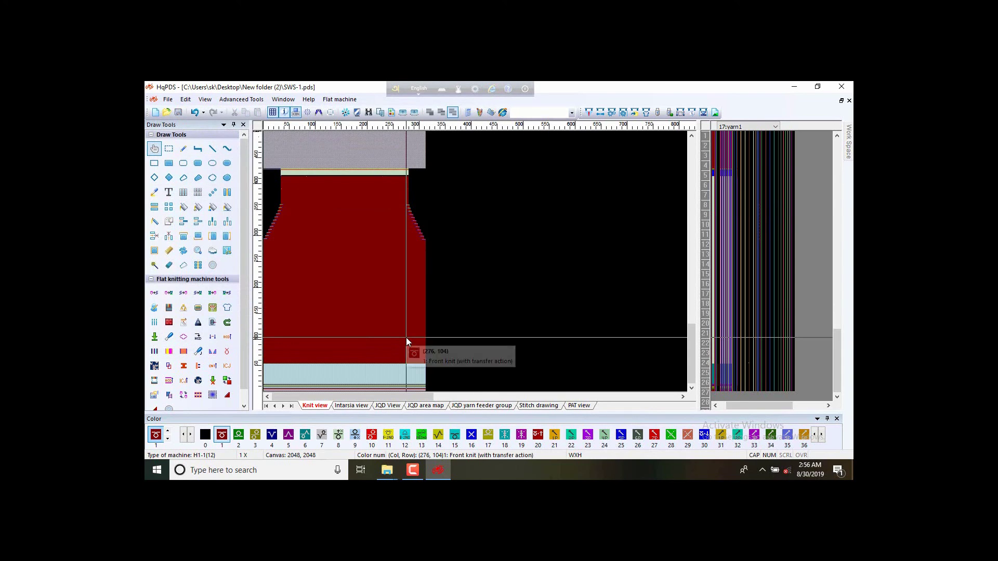
Step: Compile the pattern with the existing compilation options, close the compiling information, and minimize the program to show the desktop
left_click(589, 113)
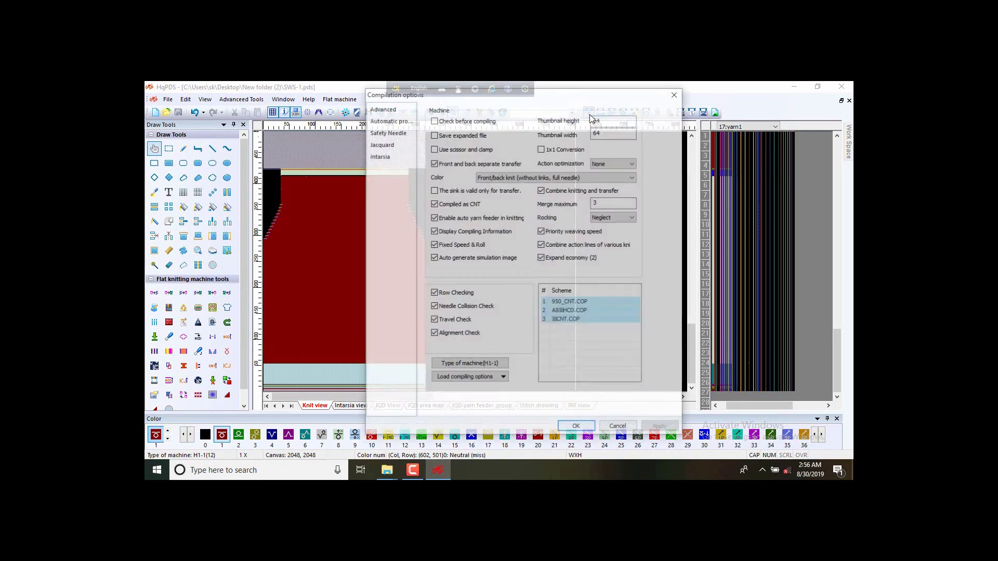
left_click(583, 427)
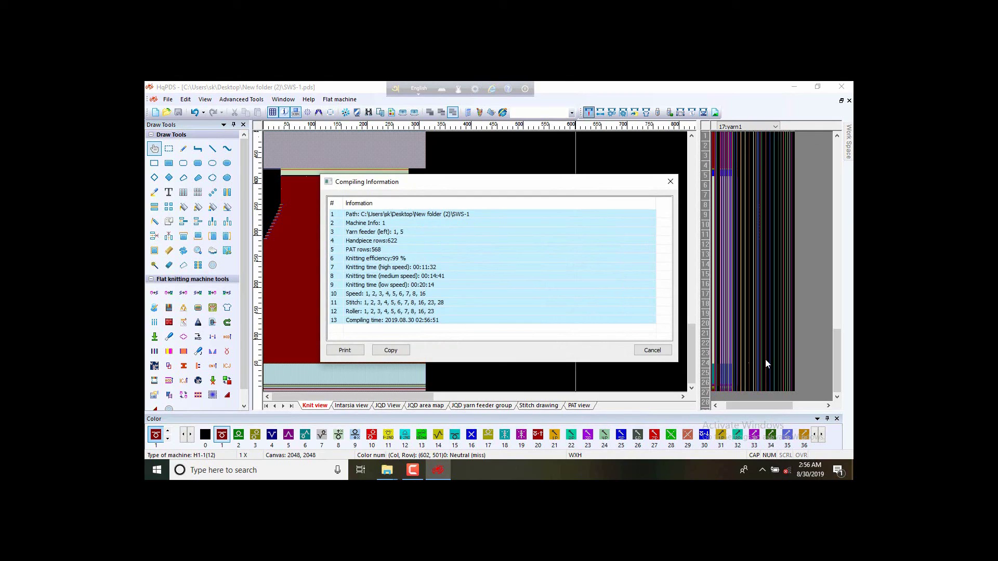
left_click(662, 351)
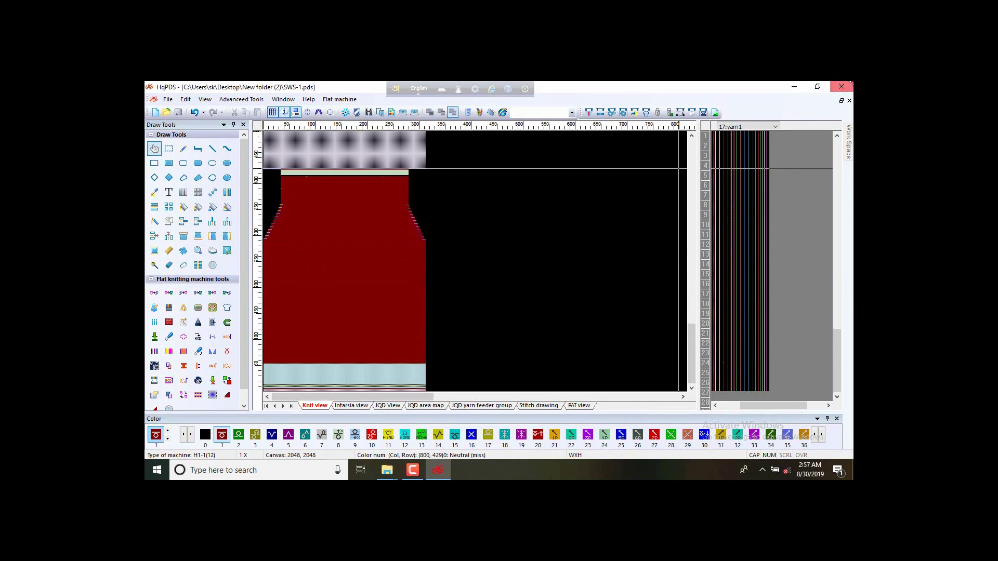
left_click(798, 87)
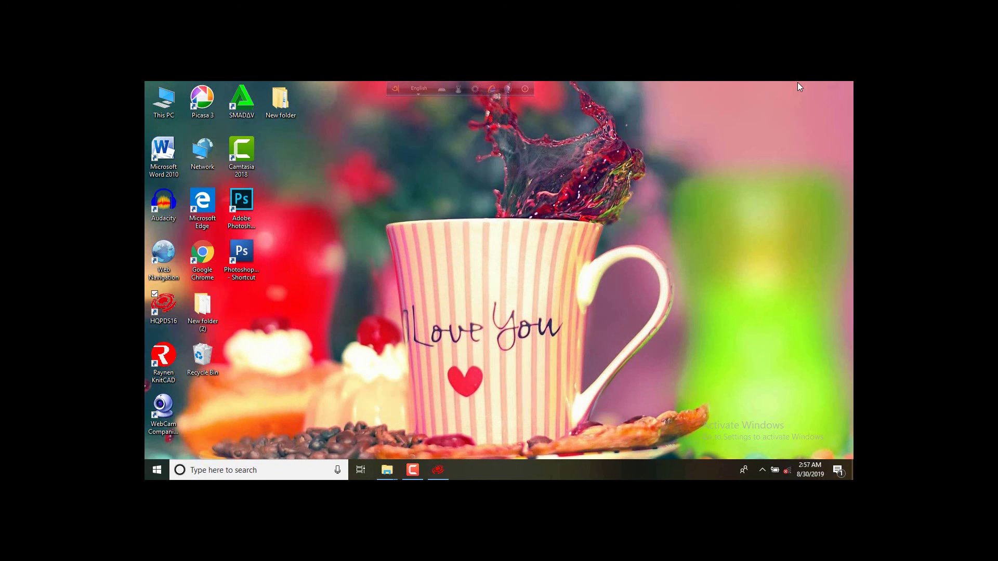